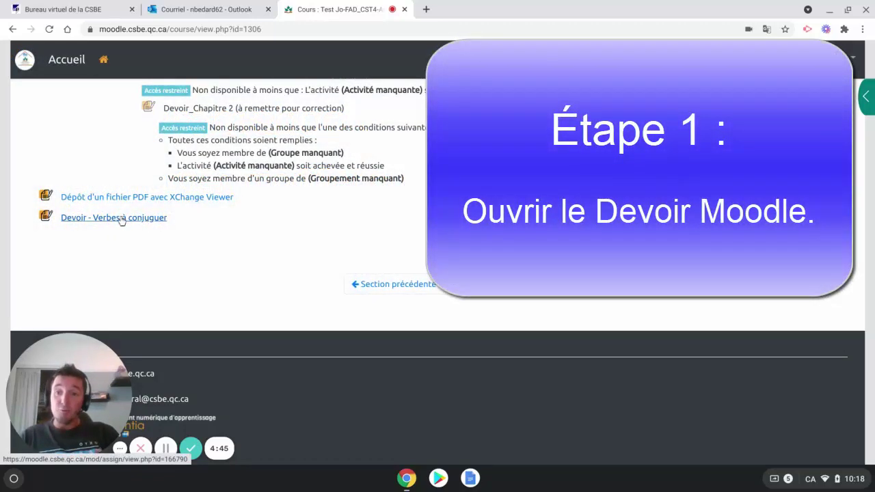
# - Open the Devoir - Verbes à conjuguer assignment and download its Exercice_Conjuguer verbe Voir_Présent.docx attachment
pyautogui.click(120, 223)
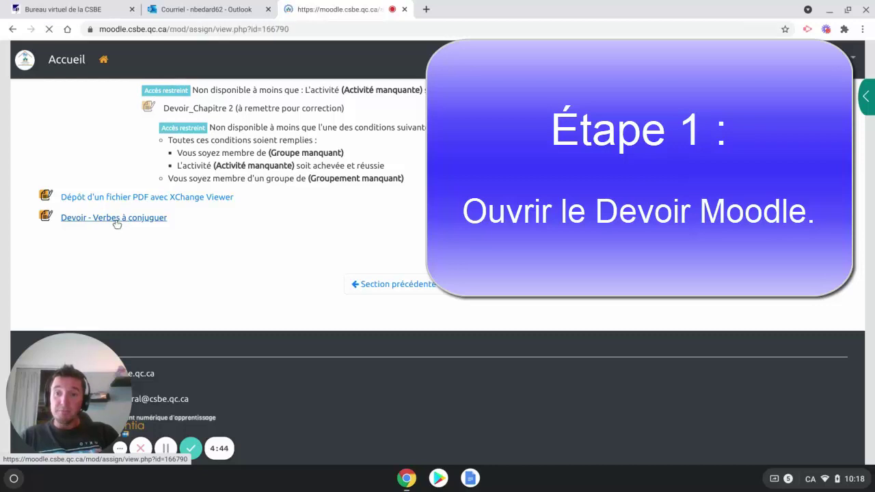
pyautogui.scroll(-5, 129, 260)
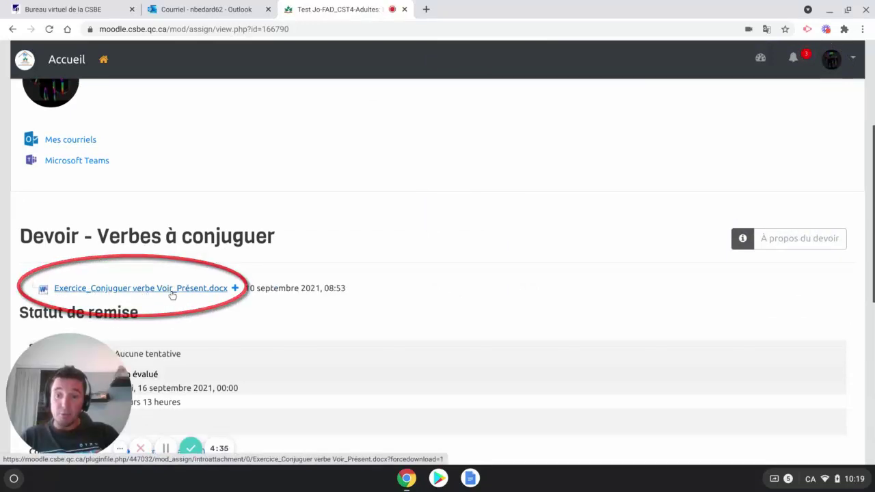
pyautogui.click(172, 292)
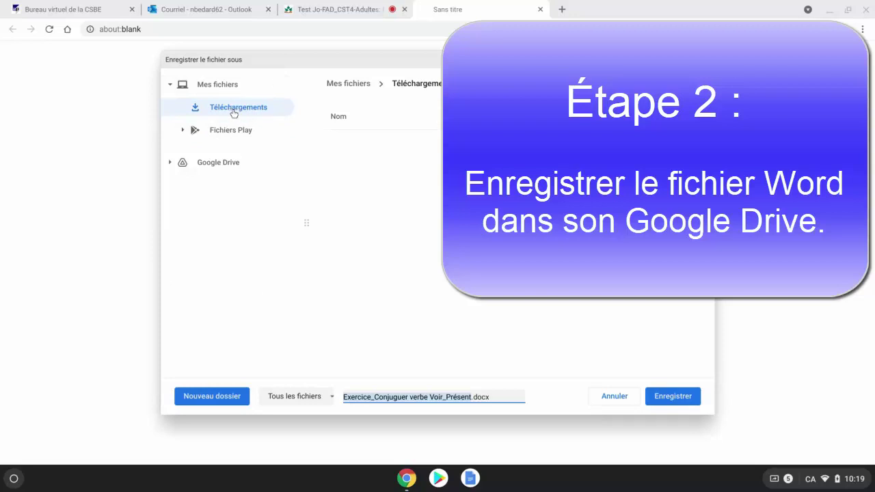
# - Save Exercice_Conjuguer verbe Voir_Présent.docx into Mon Drive on Google Drive
pyautogui.click(215, 164)
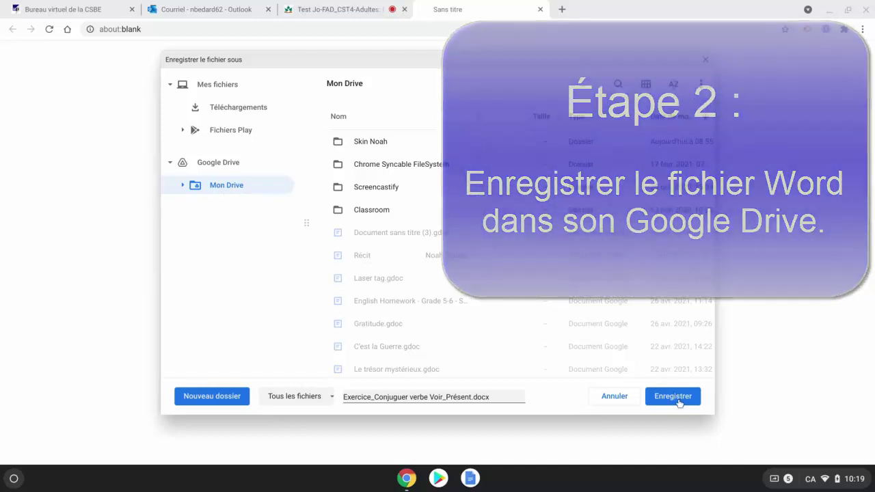
pyautogui.click(672, 396)
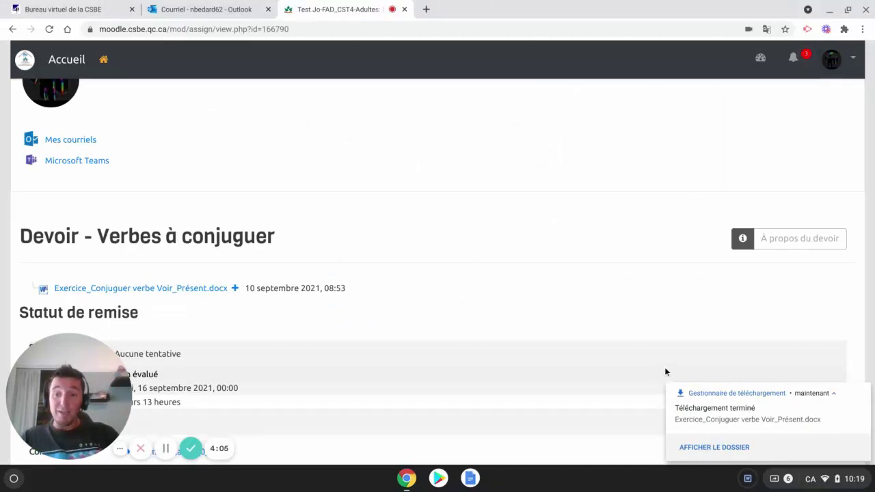
# - In a new tab, launch Google Drive and preview Exercice_Conjuguer verbe Voir_Présent.docx
pyautogui.click(427, 9)
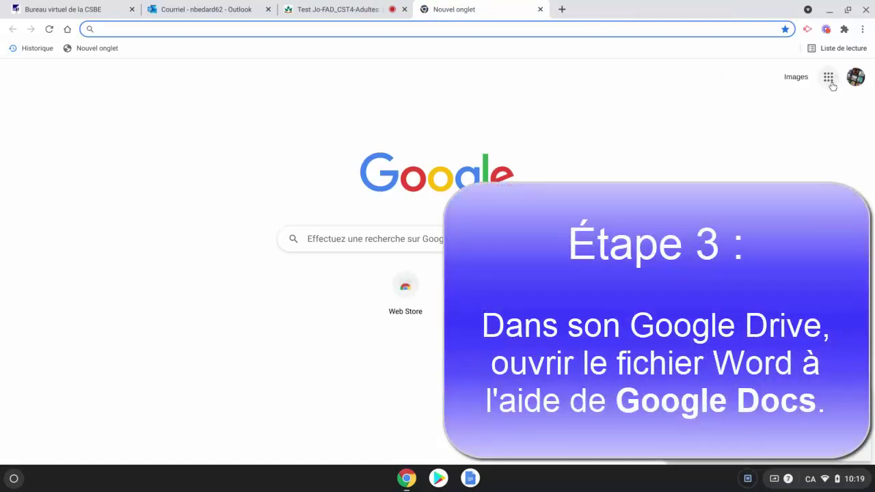
pyautogui.click(828, 79)
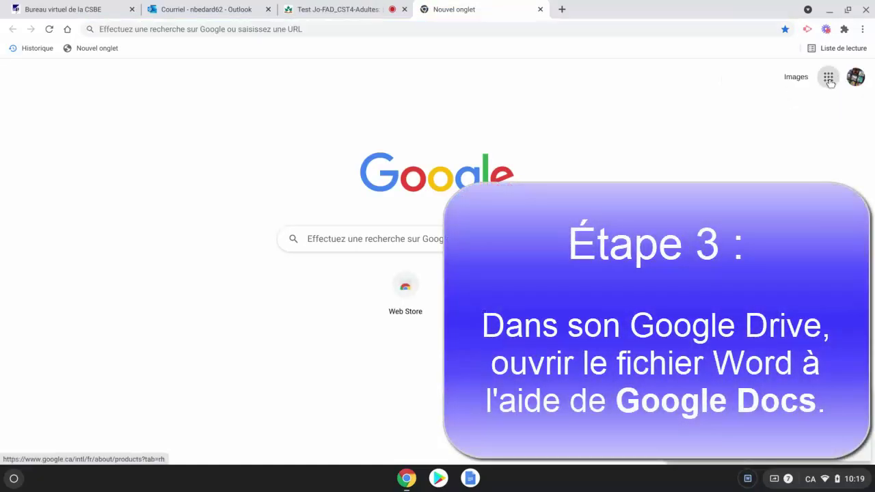
pyautogui.click(778, 144)
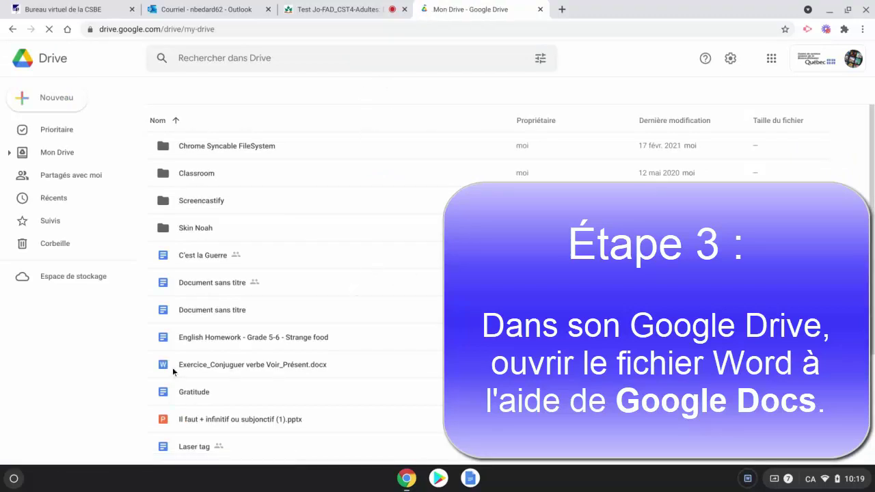
pyautogui.click(235, 364)
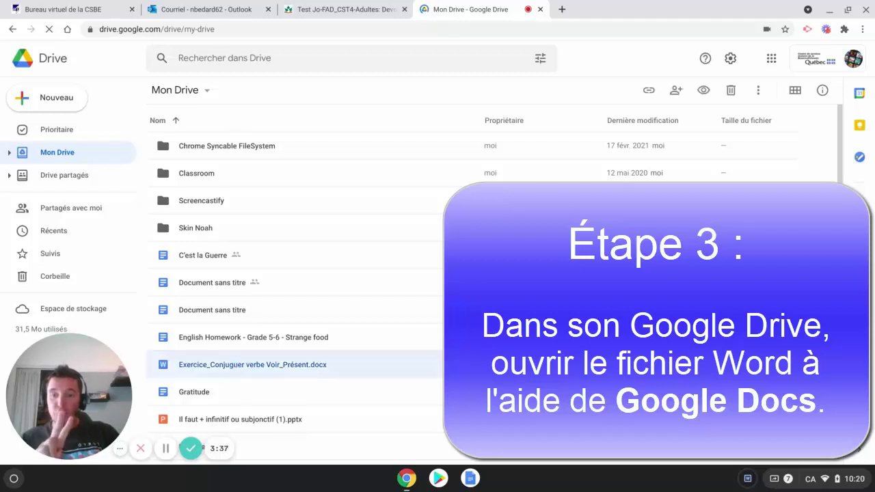
pyautogui.doubleClick(235, 367)
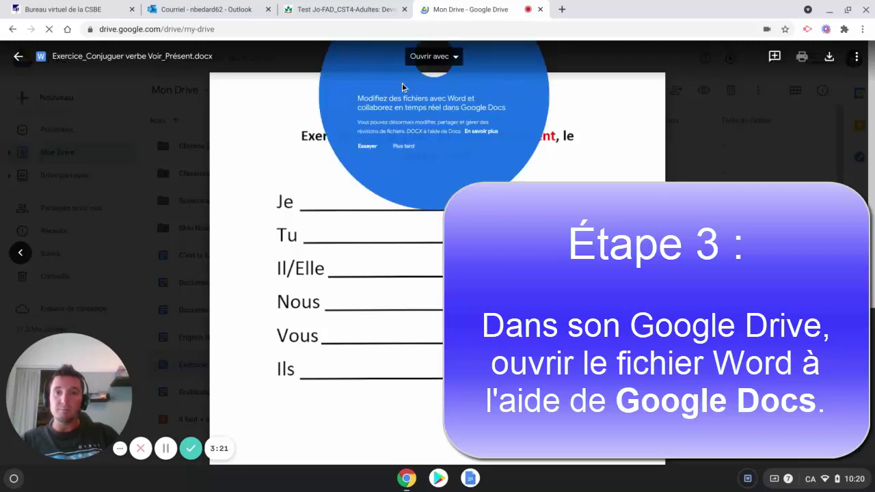
# - Open the previewed exercise file with Google Docs for editing
pyautogui.click(454, 60)
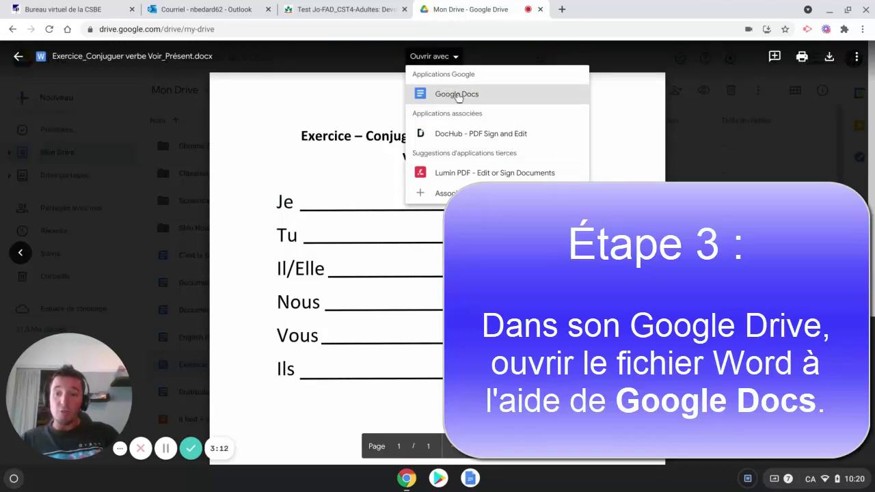
pyautogui.click(457, 95)
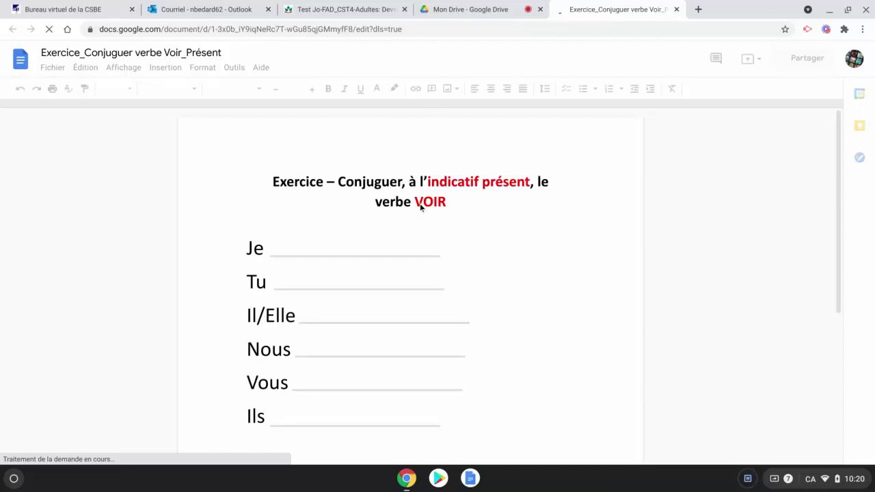
# - Fill in 'vois' after Je and after Tu
pyautogui.click(286, 251)
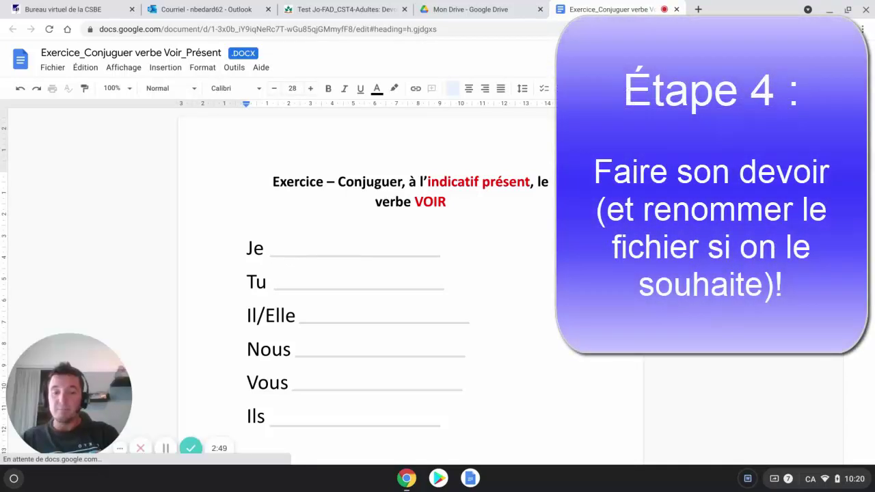
pyautogui.write('v')
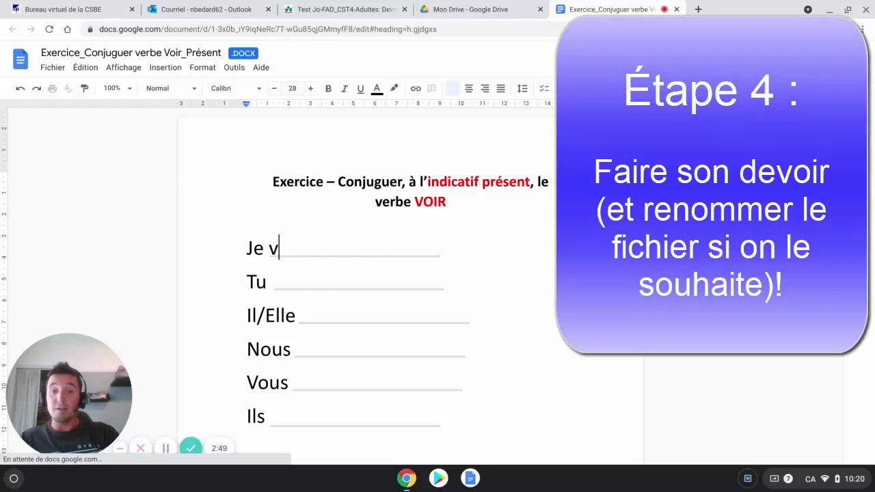
pyautogui.write('ois')
pyautogui.click(281, 282)
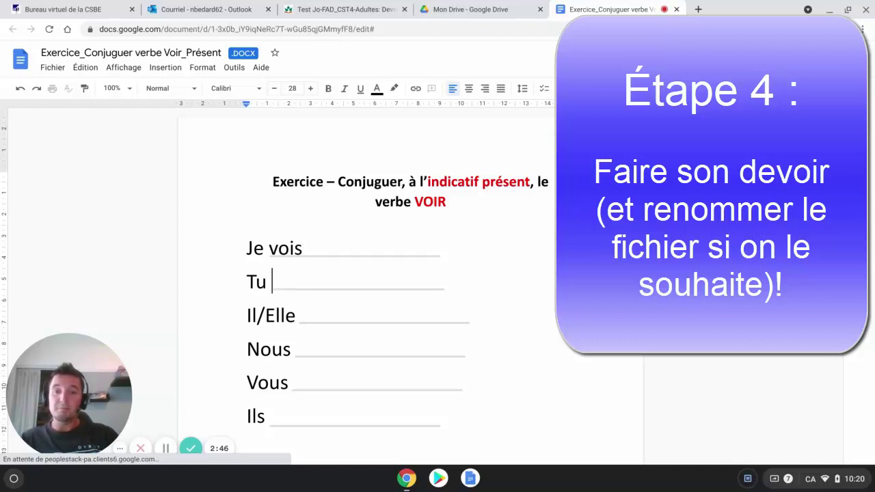
pyautogui.write('vois')
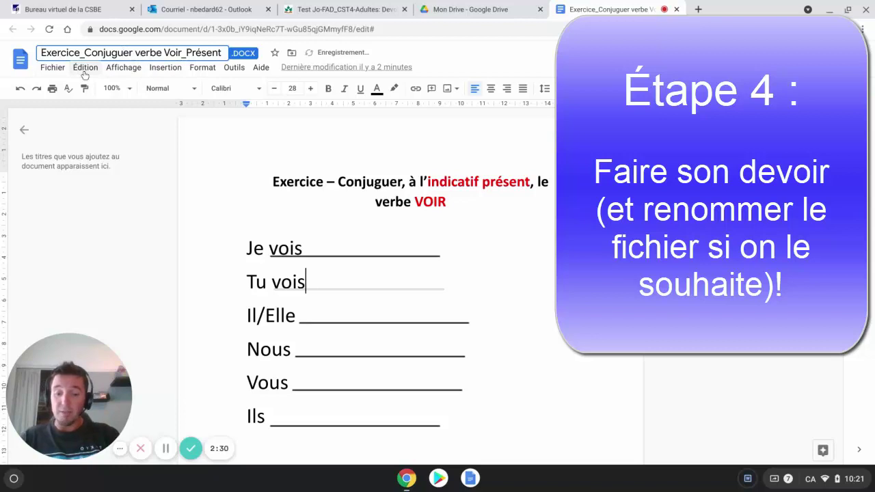
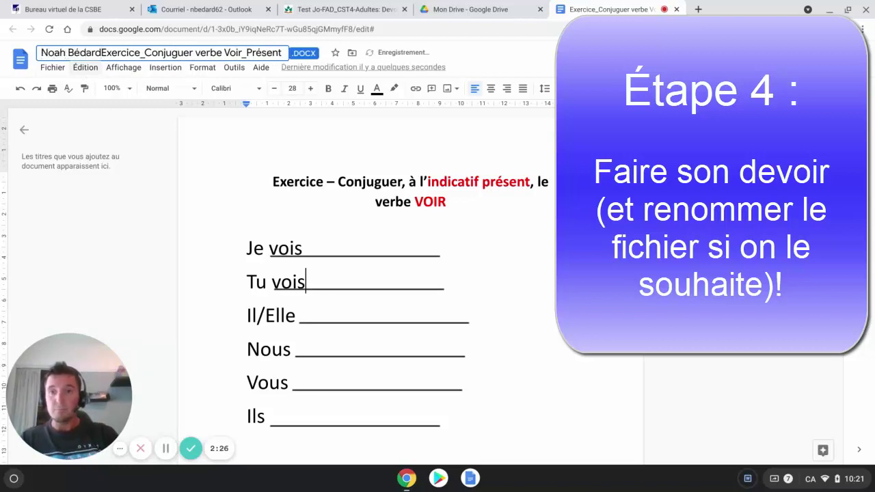
# - Prefix the document title with the student's name and a hyphen, then return to Moodle
pyautogui.write('-')
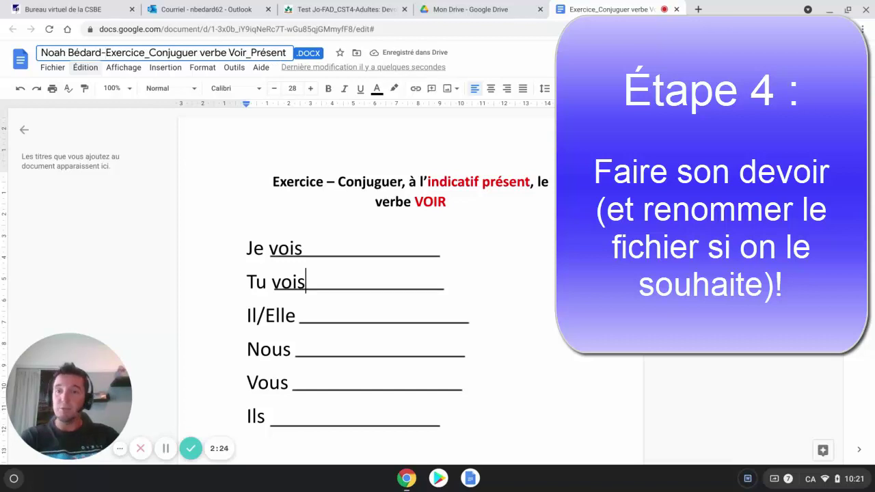
pyautogui.press('Return')
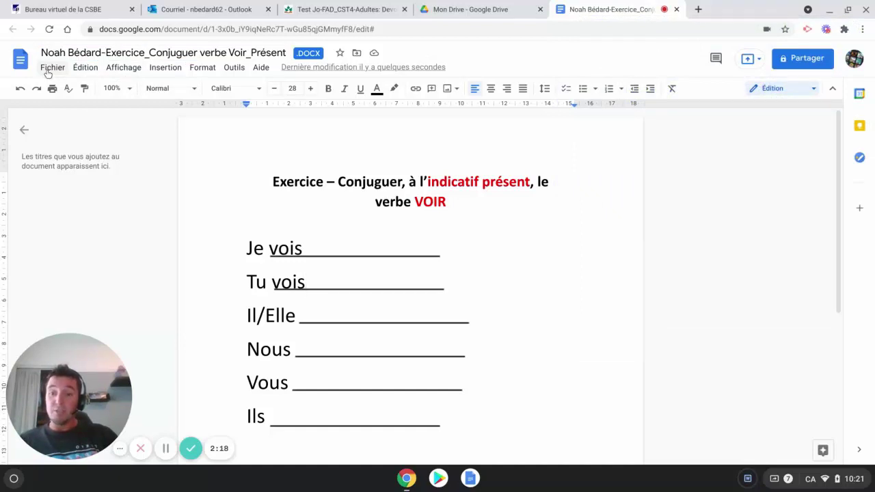
pyautogui.click(317, 10)
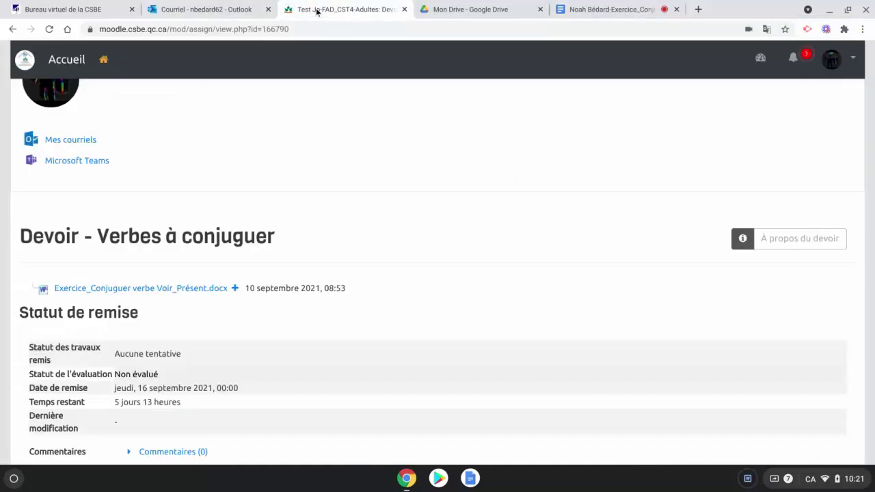
# - Check that Moodle's Statut de remise still shows Aucune tentative, then go back to Google Docs
pyautogui.scroll(-3, 331, 274)
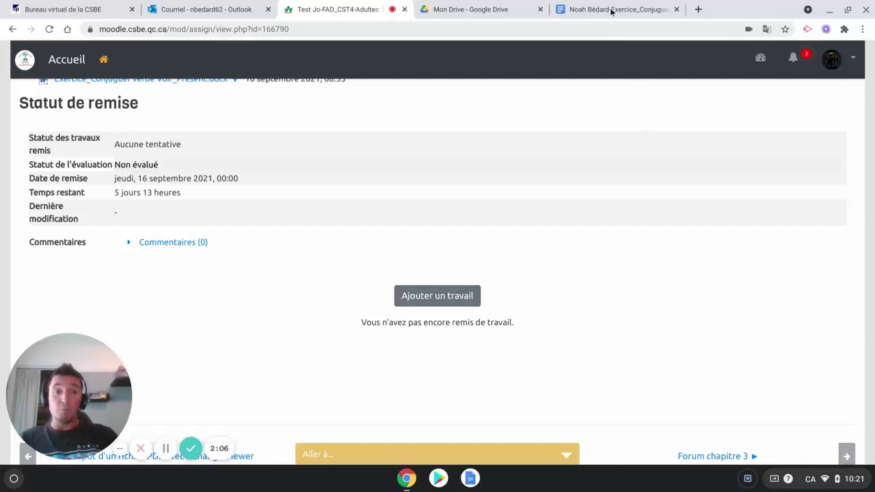
pyautogui.click(611, 10)
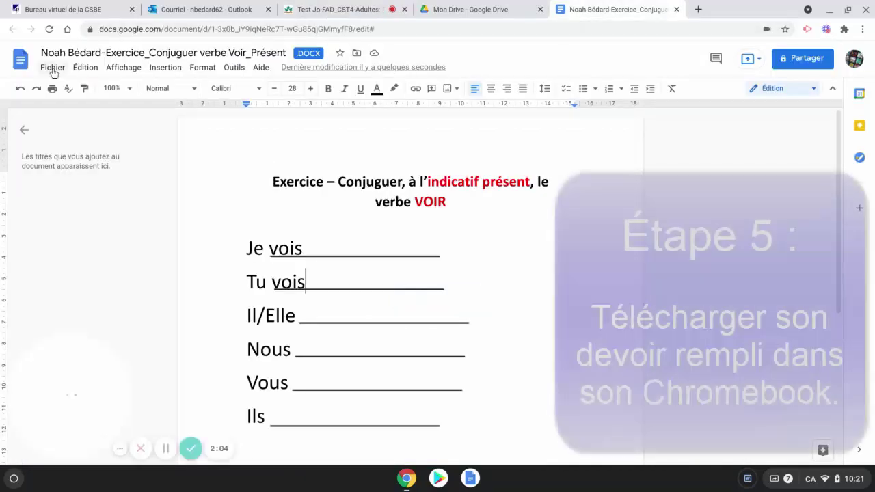
# - Download the document as Microsoft Word (.docx) into the Téléchargements folder
pyautogui.click(53, 68)
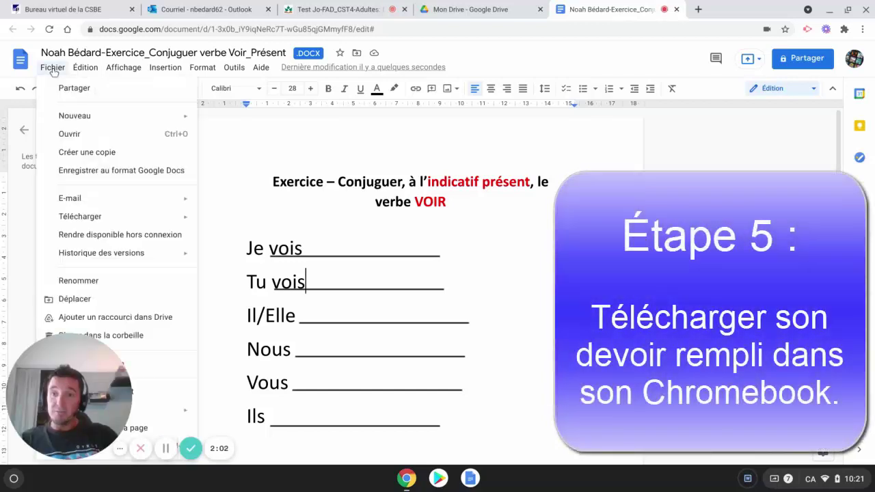
pyautogui.moveTo(83, 223)
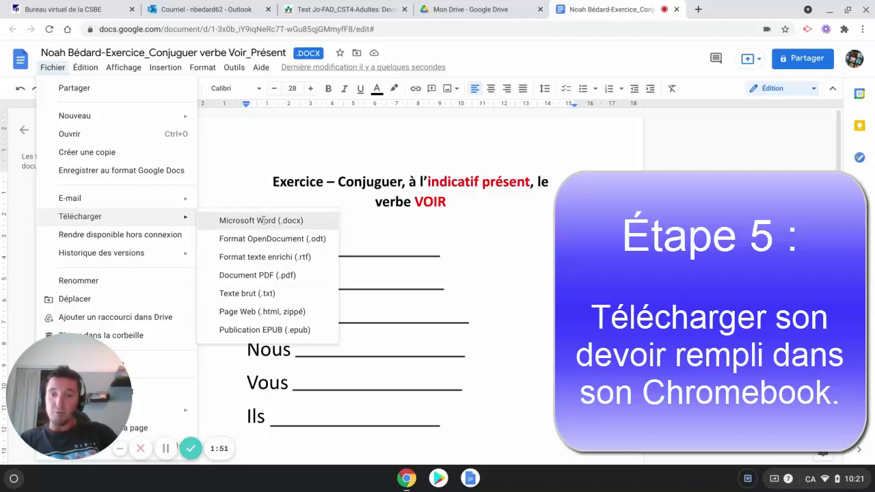
pyautogui.click(263, 220)
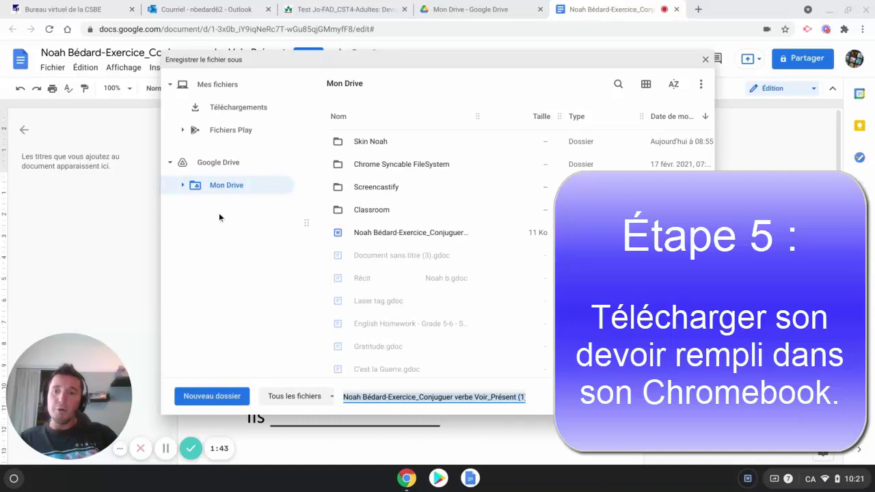
pyautogui.click(230, 109)
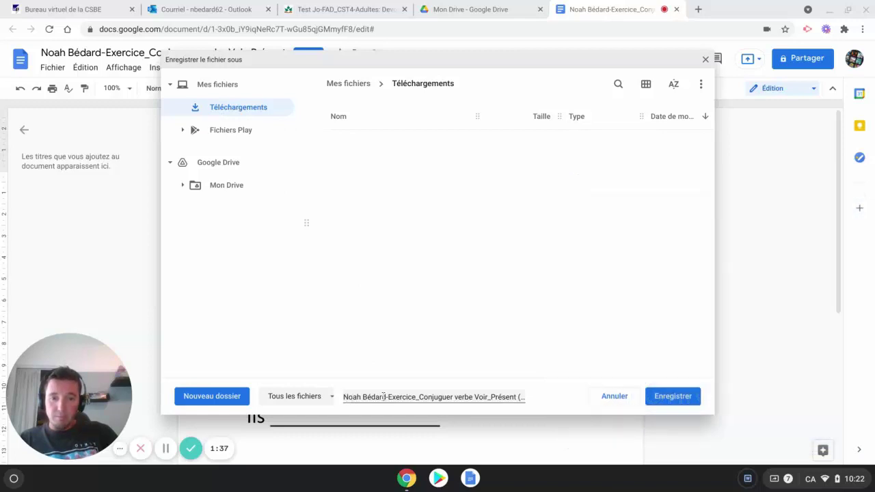
pyautogui.moveTo(384, 396); pyautogui.dragTo(442, 397)
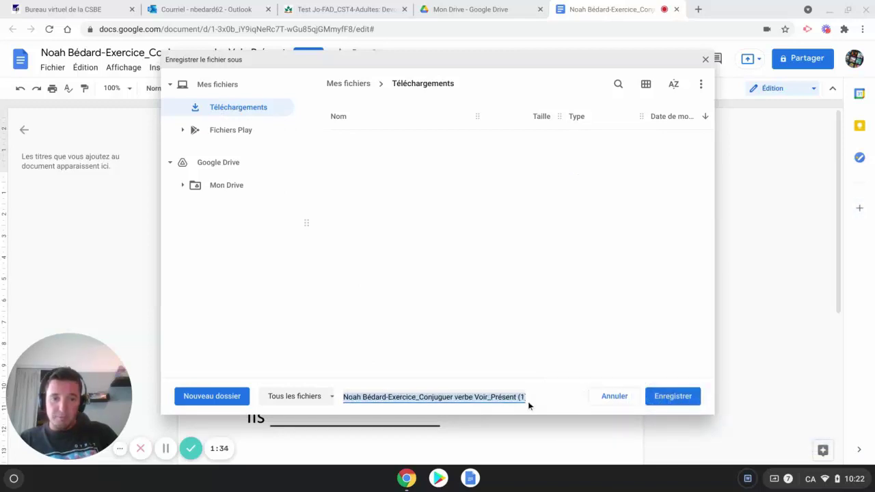
pyautogui.click(672, 397)
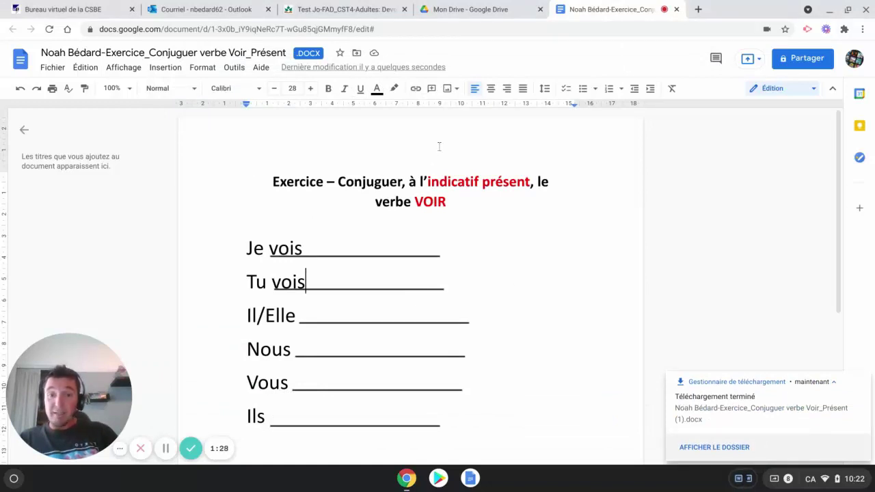
# - Back in Moodle, start a new submission and scroll to the empty Remises de fichiers area
pyautogui.click(306, 11)
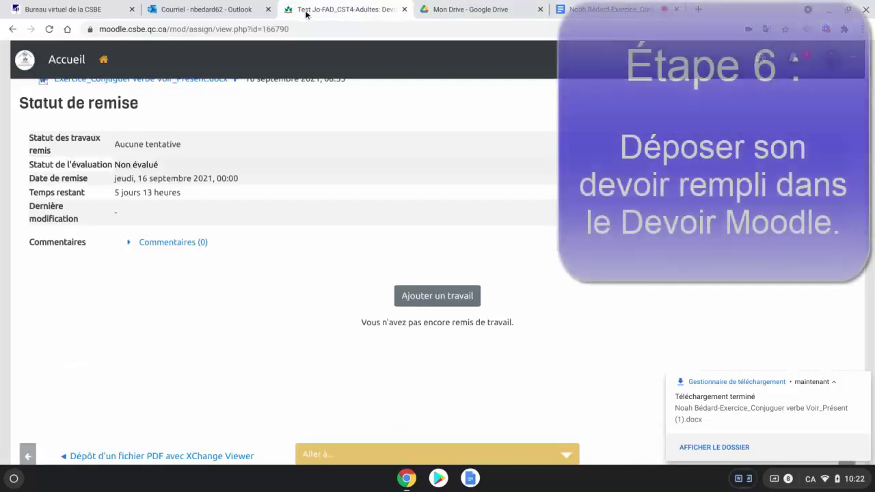
pyautogui.scroll(1, 212, 273)
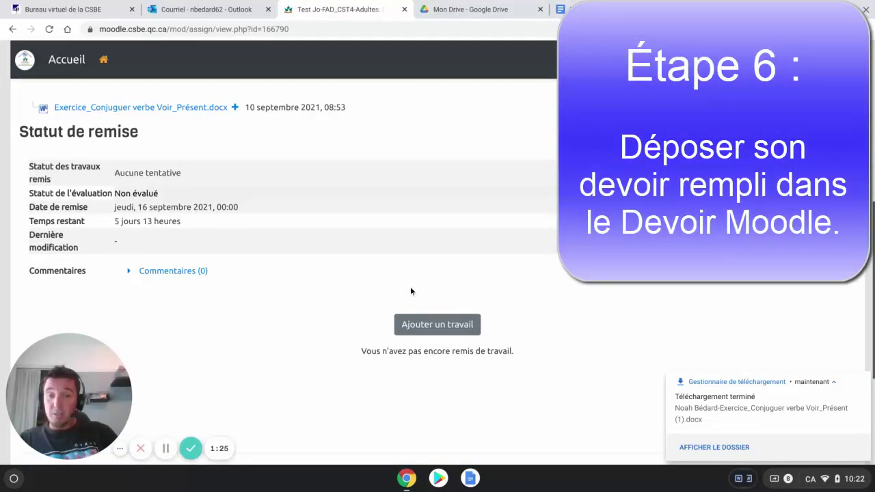
pyautogui.scroll(-1, 410, 291)
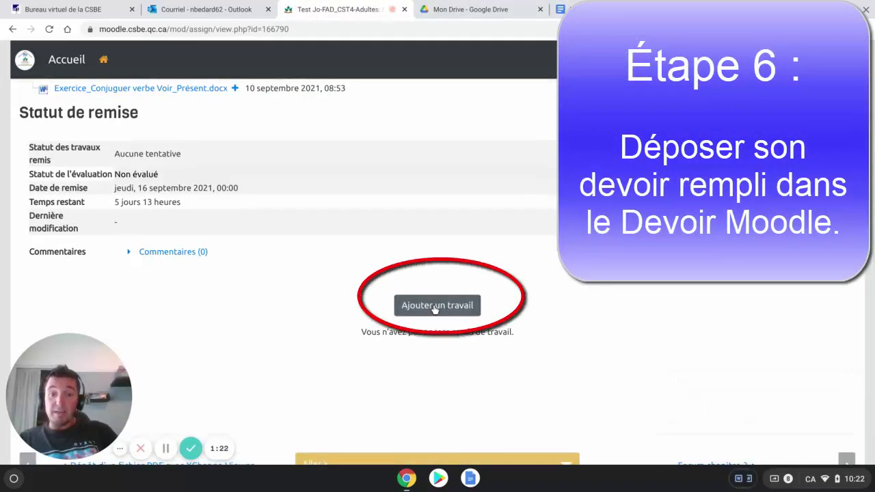
pyautogui.click(434, 306)
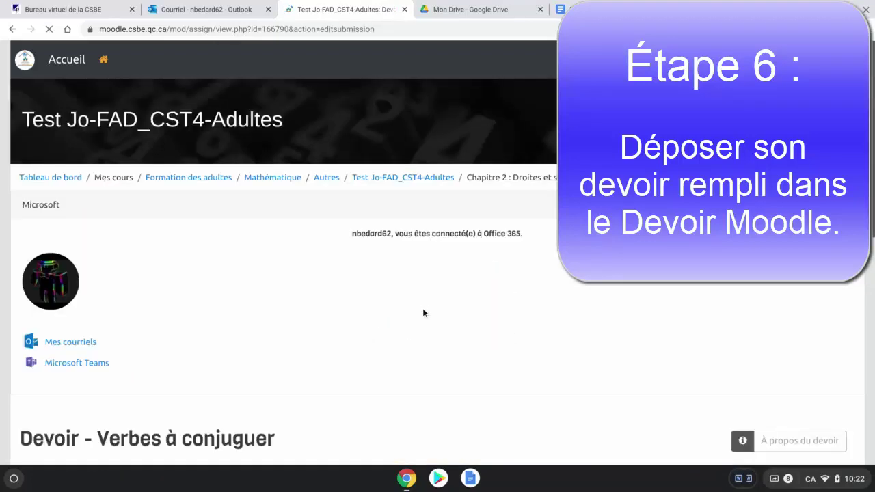
pyautogui.scroll(-1, 372, 280)
pyautogui.scroll(-5, 367, 280)
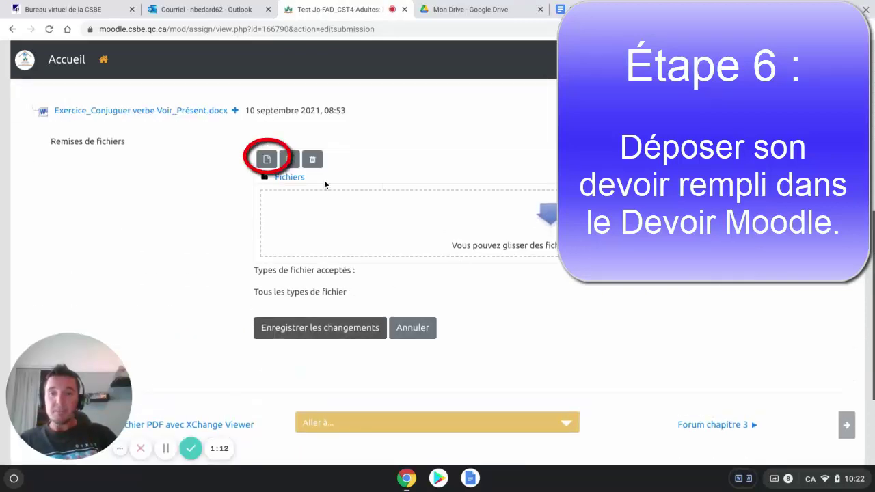
# - Upload the downloaded .docx from Téléchargements and save the submission changes
pyautogui.click(267, 160)
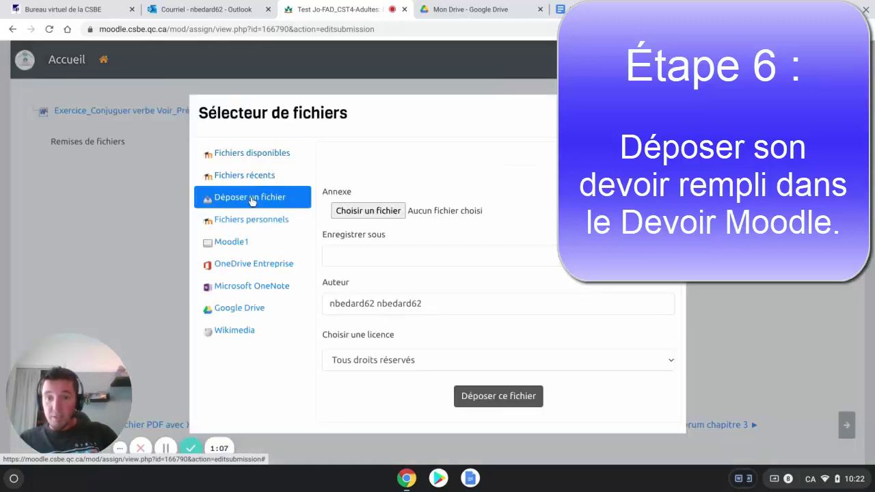
pyautogui.click(359, 211)
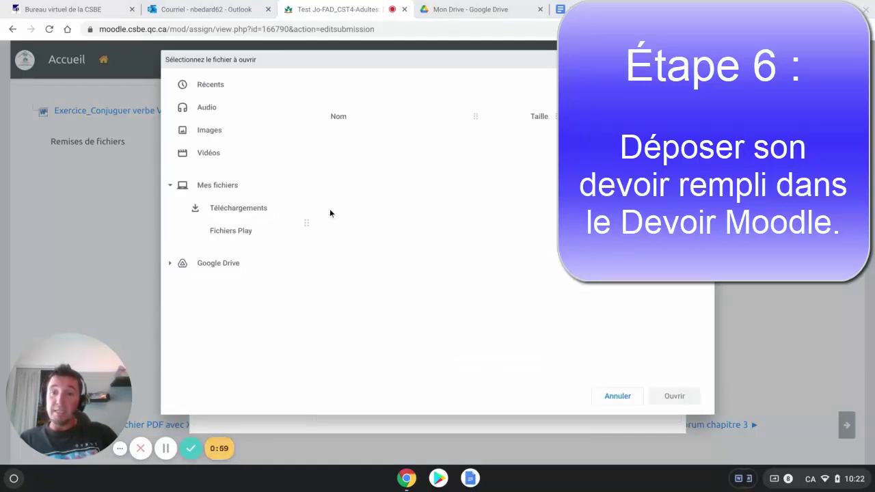
pyautogui.click(241, 213)
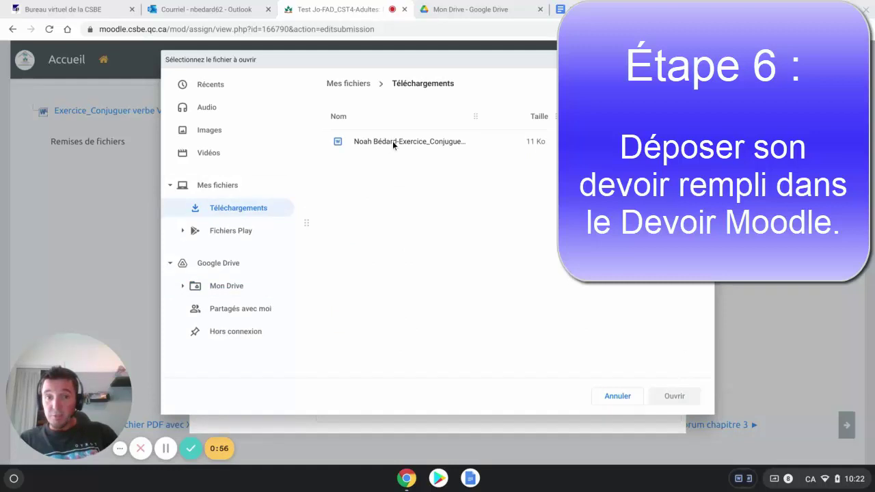
pyautogui.click(392, 141)
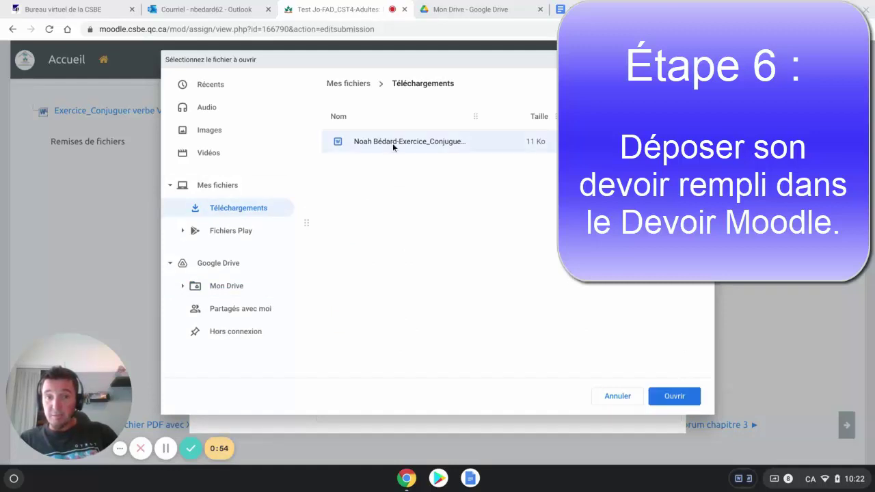
pyautogui.click(667, 400)
pyautogui.click(498, 400)
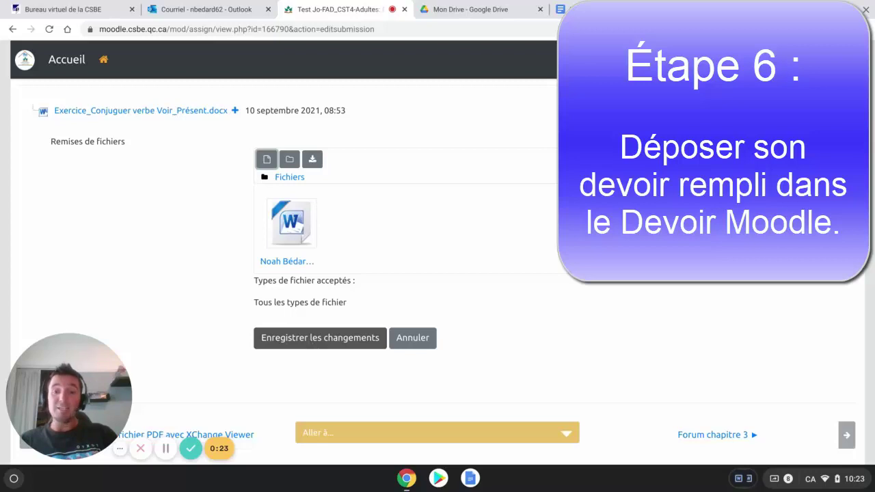
pyautogui.click(313, 345)
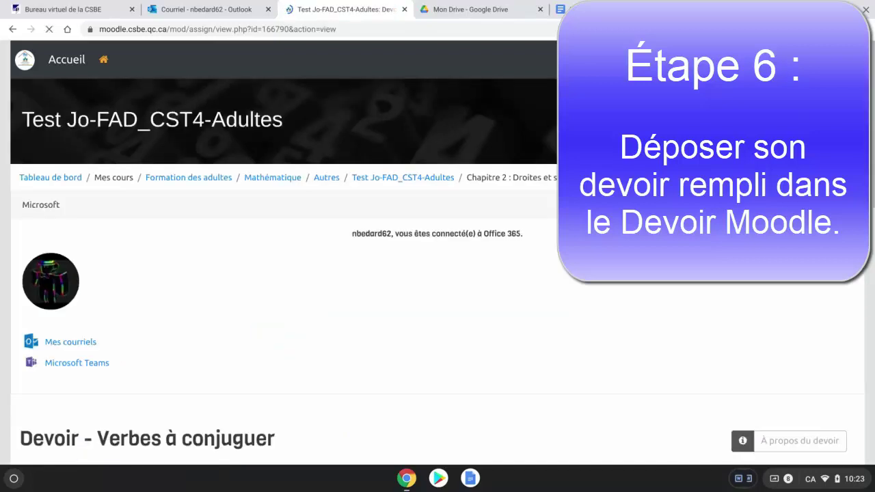
pyautogui.scroll(-5, 378, 314)
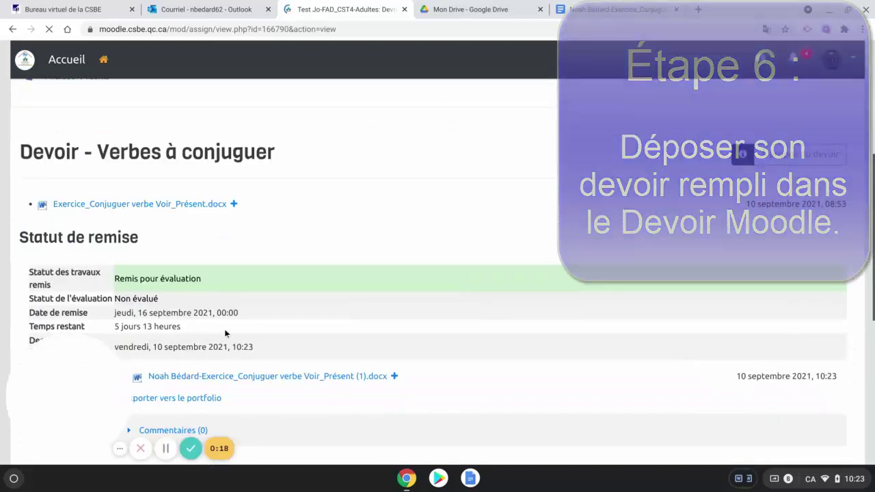